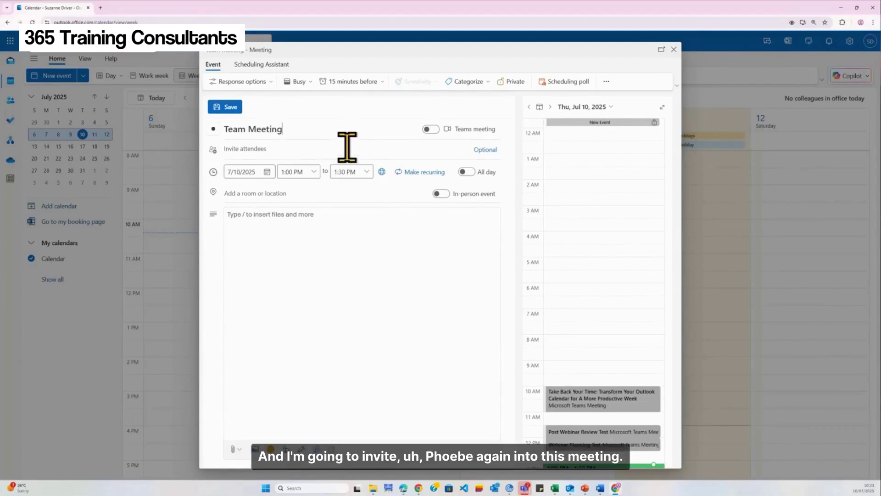
Step: Invite two colleagues as required attendees to the Team Meeting event
click(346, 148)
text(Ph)
key(Return)
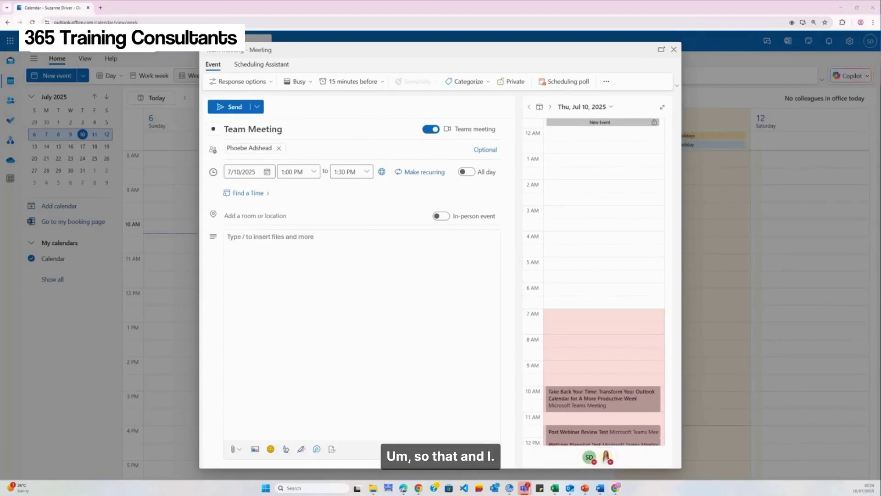
click(311, 144)
key(Return)
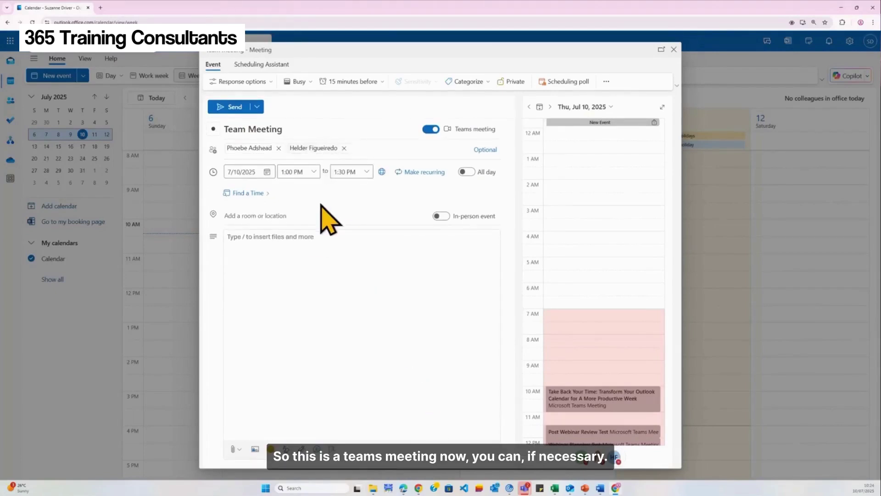
Step: Disallow forwarding of the meeting invitation in the response options
click(270, 83)
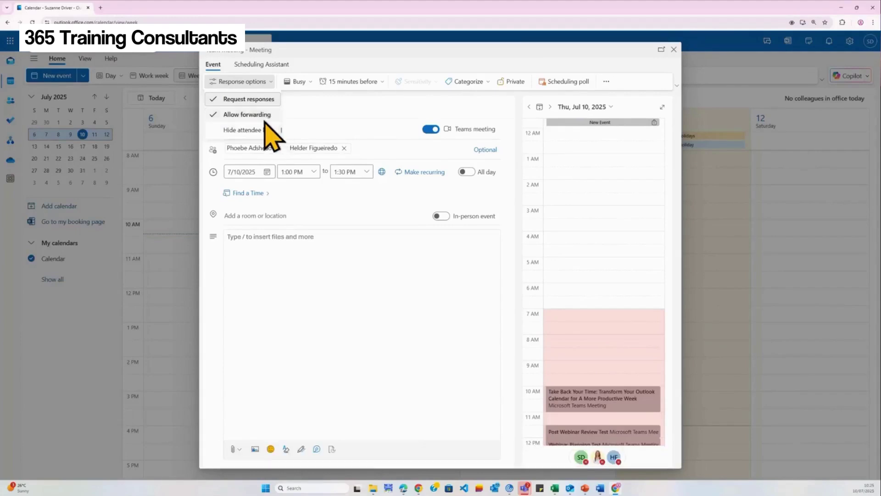
click(275, 118)
click(271, 82)
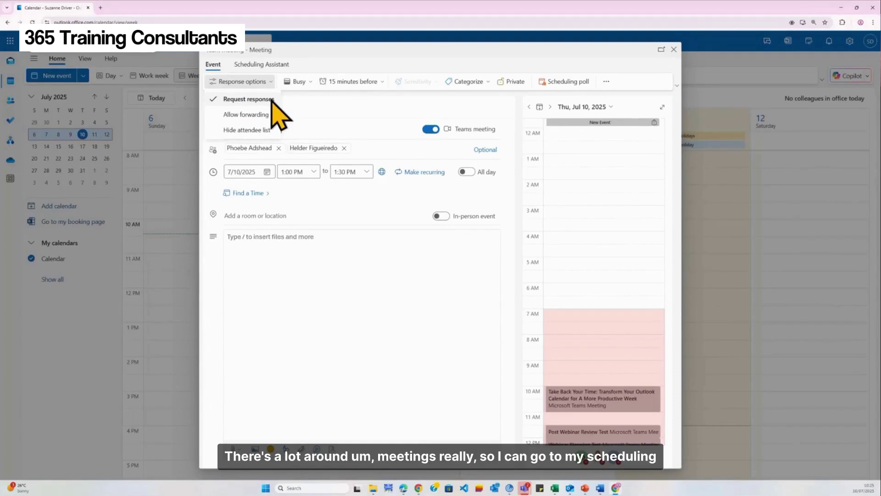
click(339, 230)
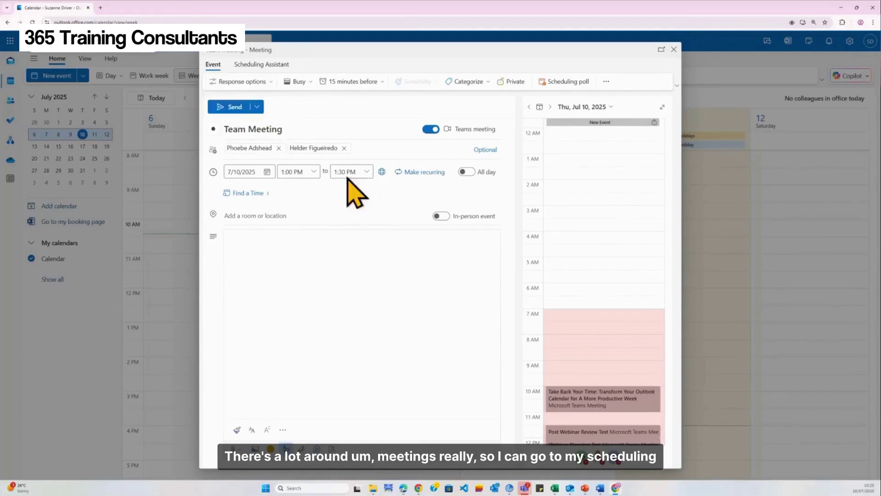
Step: Use the Scheduling Assistant to move the meeting to 5:00 PM to 6:00 PM and return to the event details
click(281, 65)
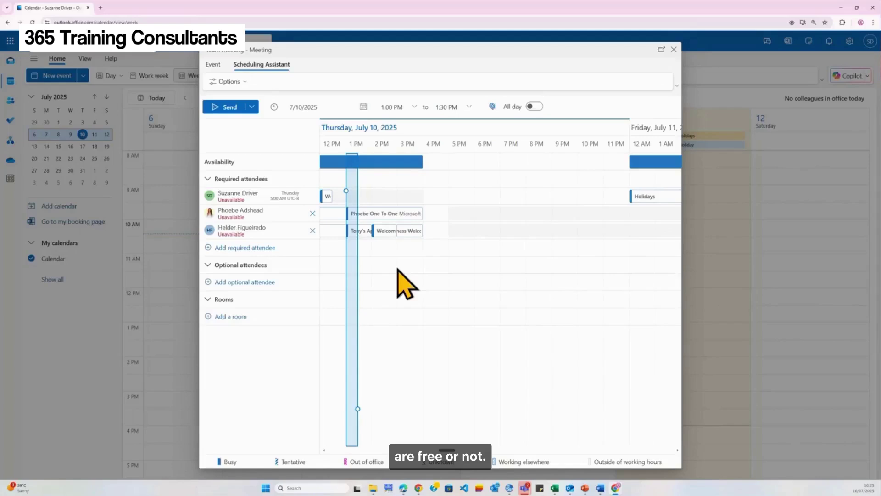
drag(349, 284, 455, 274)
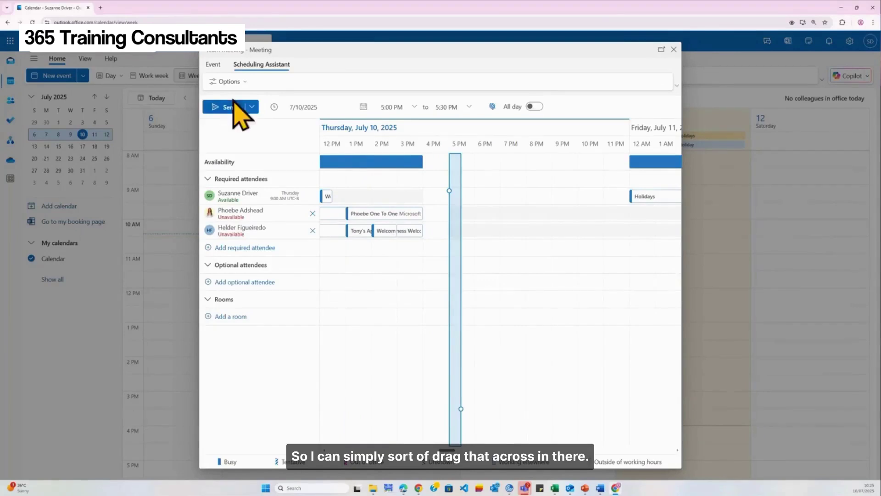
click(220, 81)
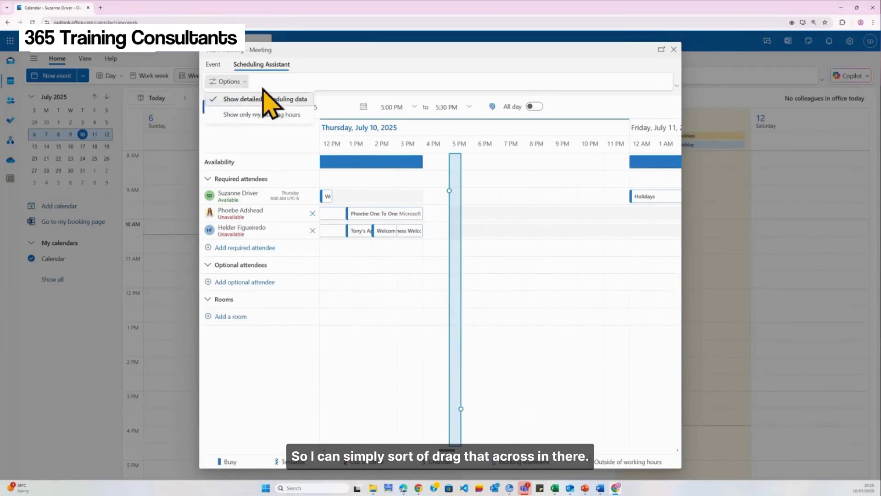
click(234, 116)
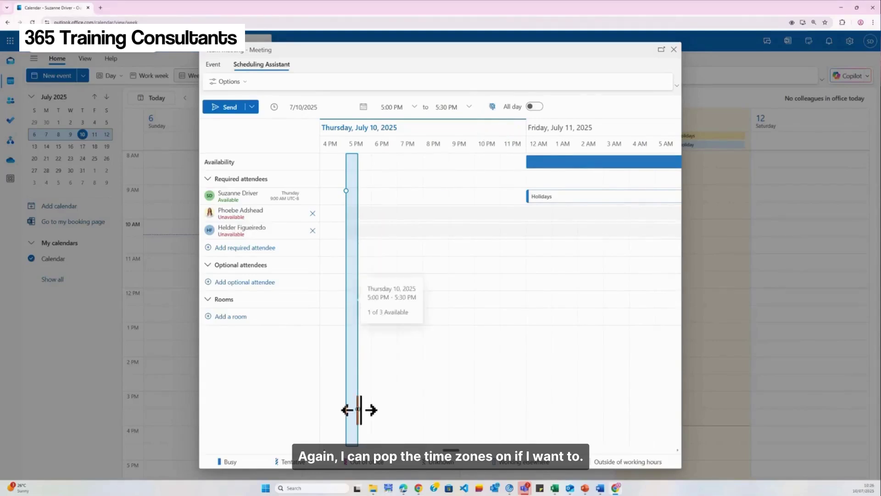
drag(358, 408, 363, 406)
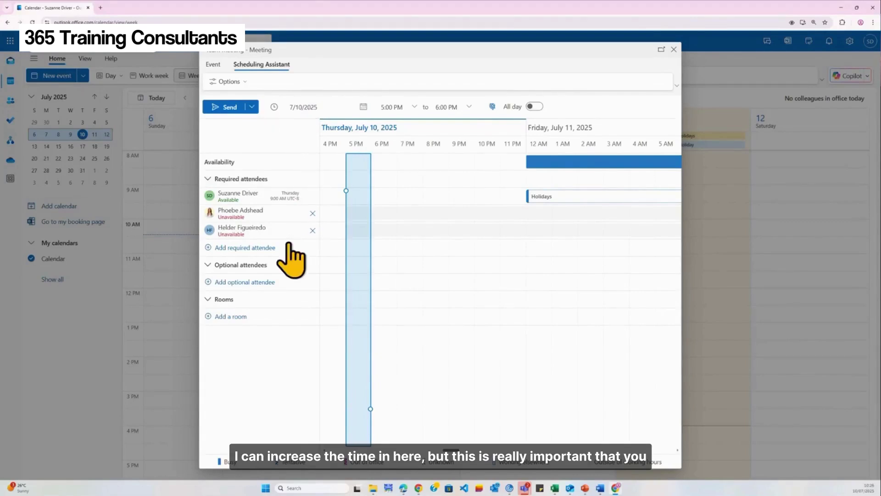
click(213, 65)
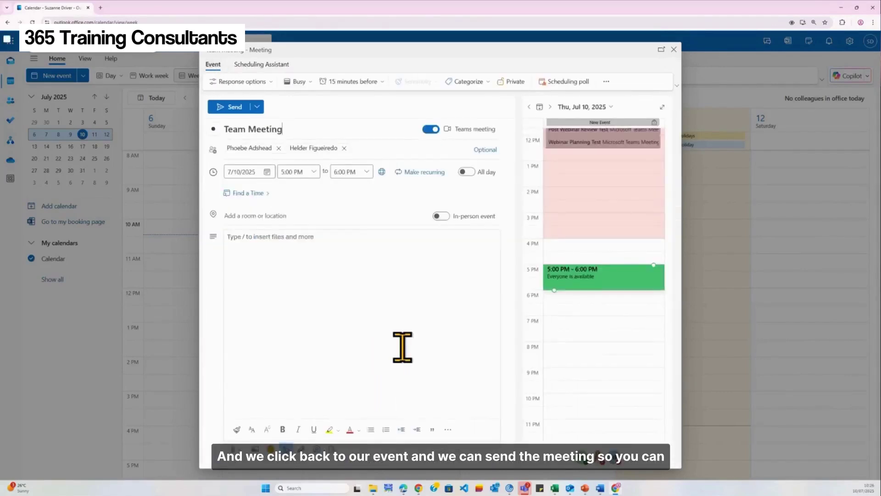
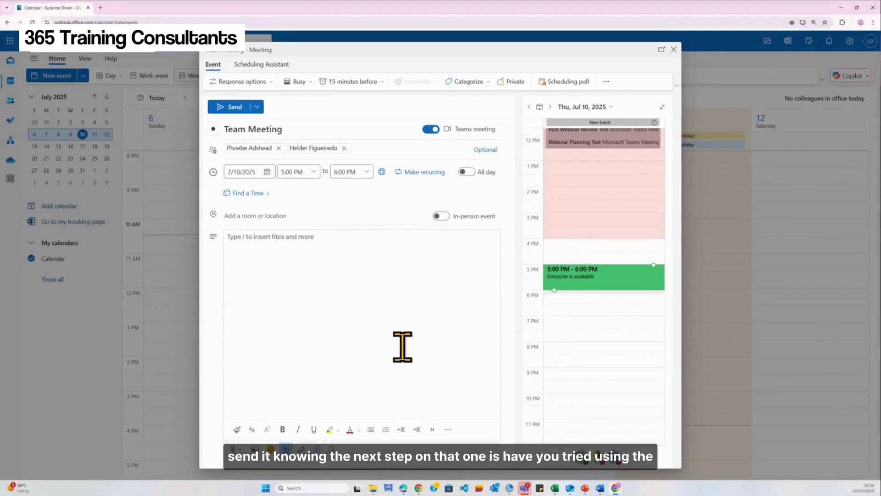
Step: Start a scheduling poll for the meeting and select 04:00 PM and 04:30 PM on 7/14/2025 as proposed times
click(573, 88)
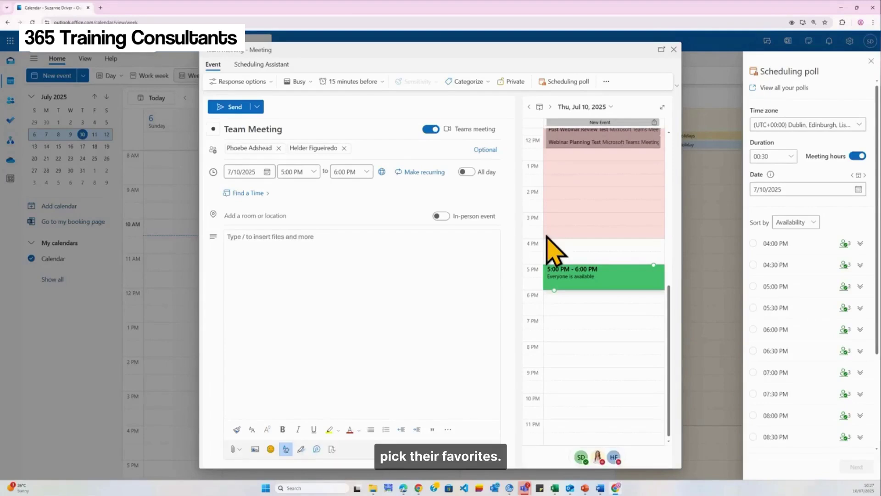
click(857, 189)
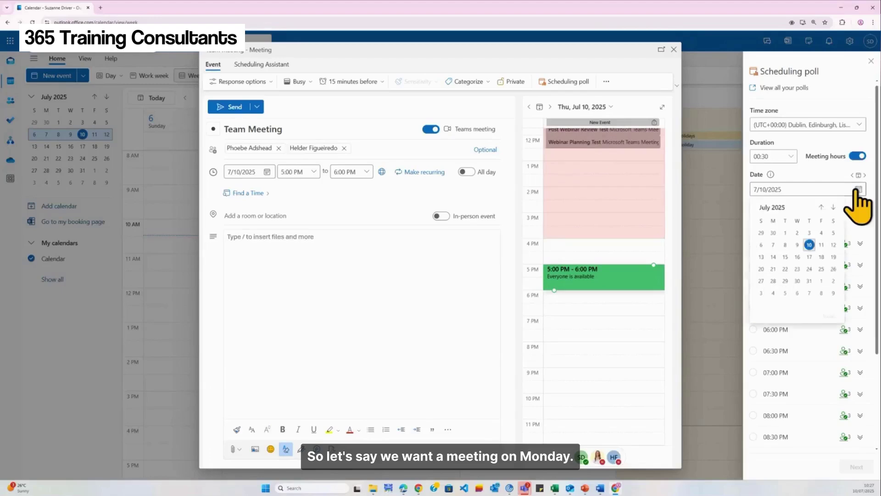
click(773, 258)
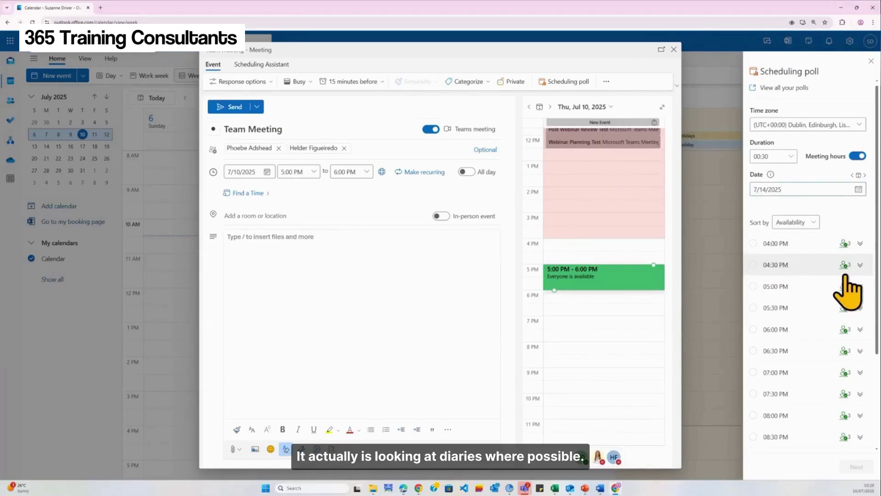
scroll(818, 285, down, 3)
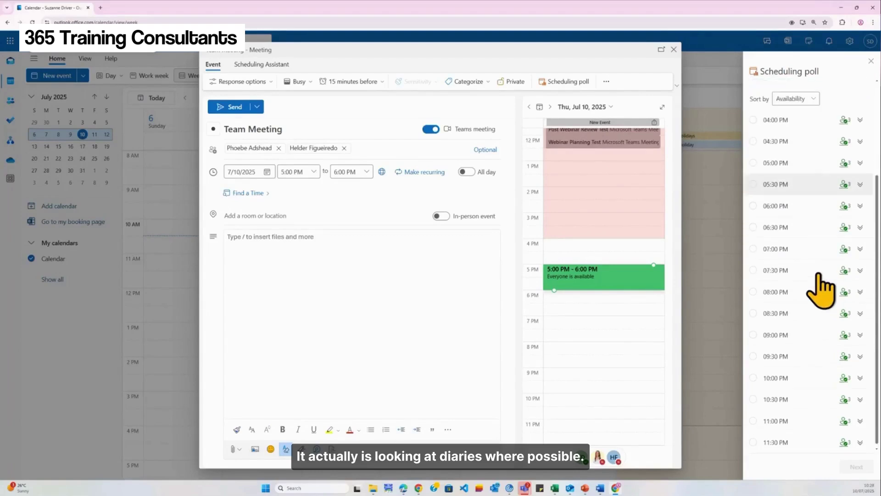
scroll(820, 288, up, 2)
scroll(818, 275, up, 1)
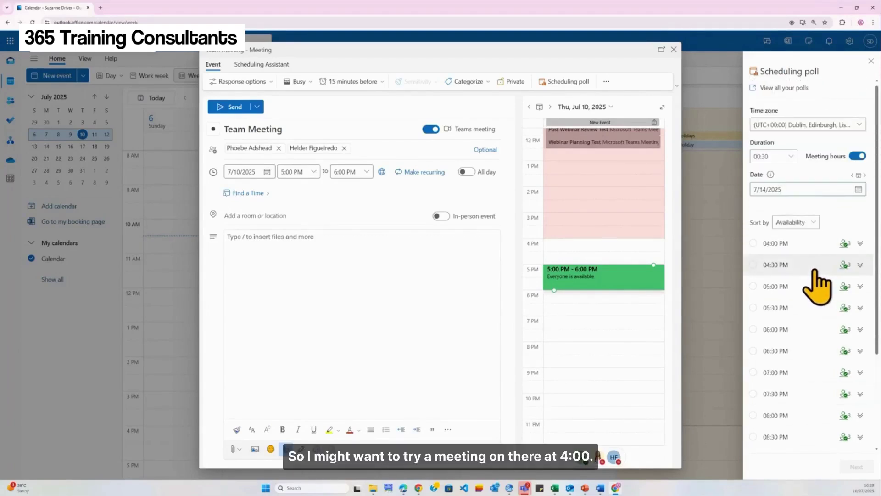
scroll(815, 275, down, 1)
scroll(816, 286, down, 2)
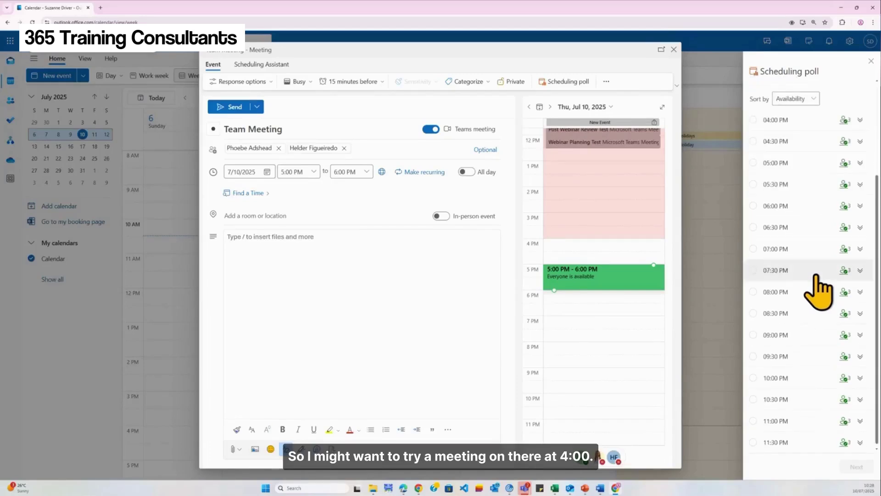
scroll(819, 292, up, 2)
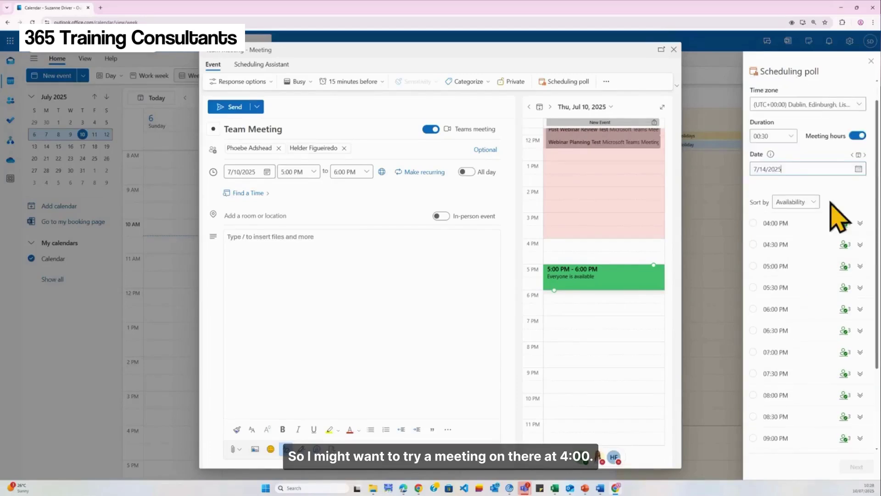
click(755, 224)
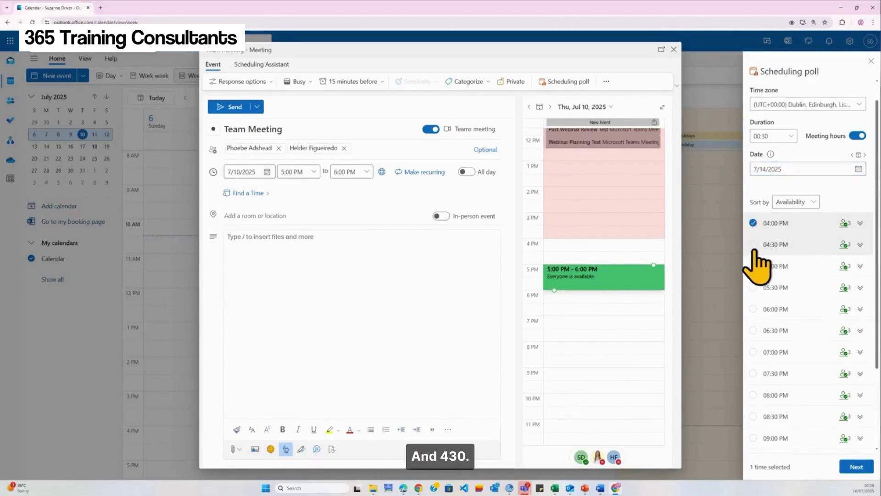
click(774, 246)
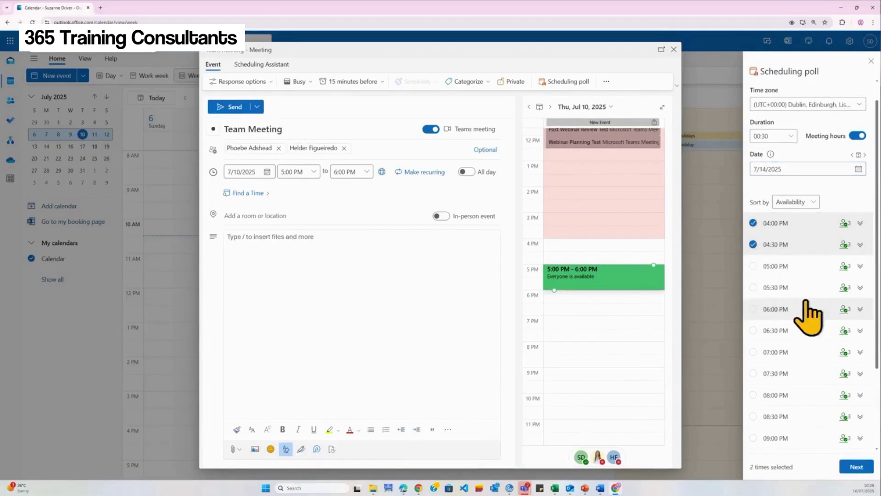
Step: Add 05:30 PM on 7/15/2025 to the proposed poll times and proceed to the poll's summary
click(856, 172)
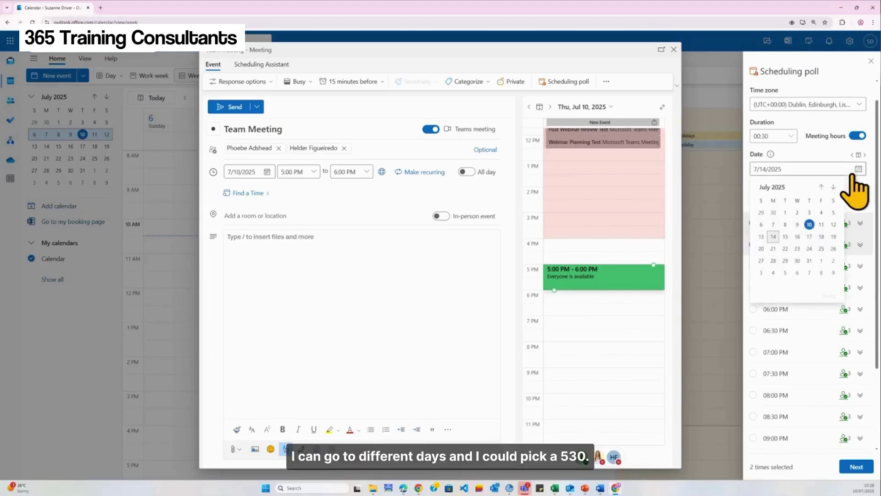
click(785, 236)
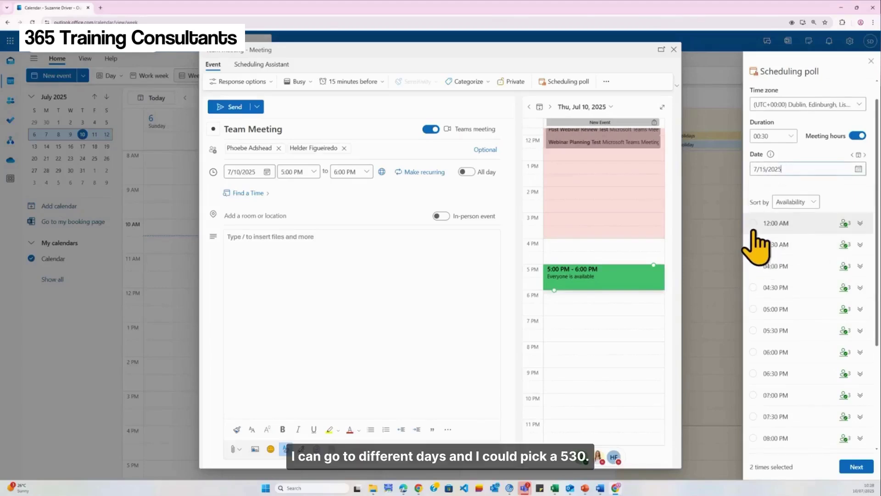
scroll(756, 370, down, 3)
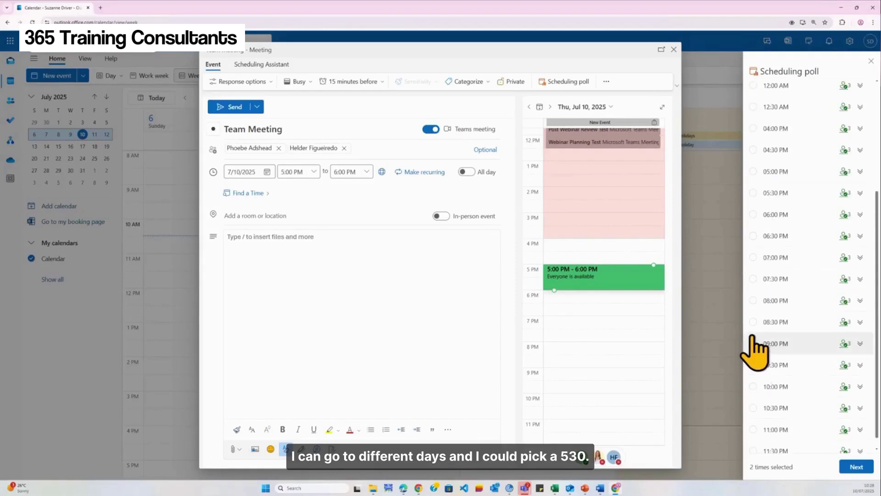
click(753, 192)
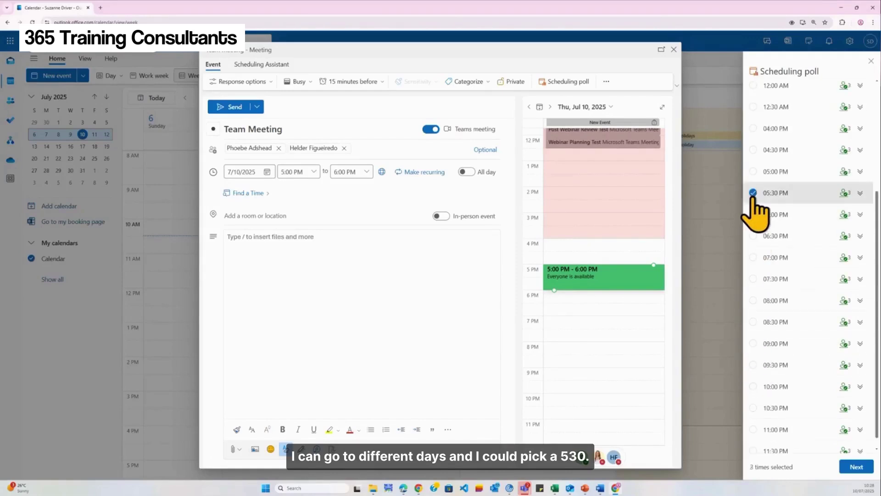
click(857, 466)
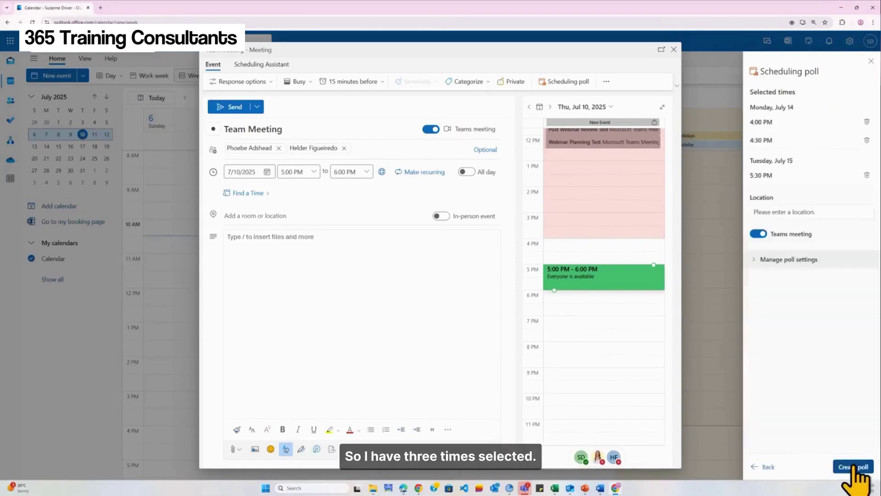
Step: Turn off the poll setting that requires attendees to verify their identity and create the poll
click(787, 212)
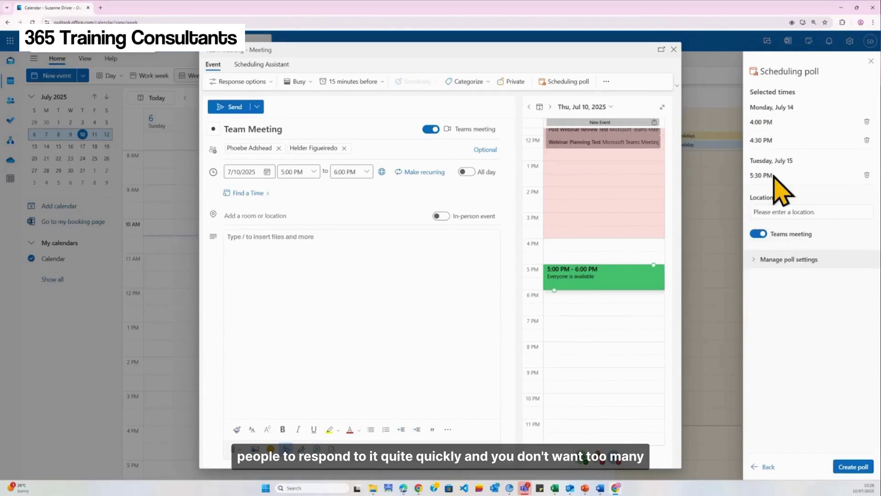
click(788, 260)
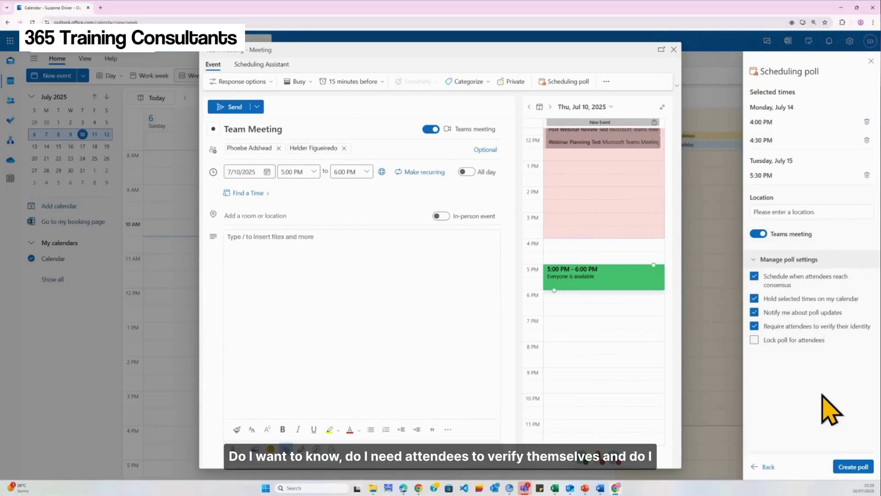
click(755, 327)
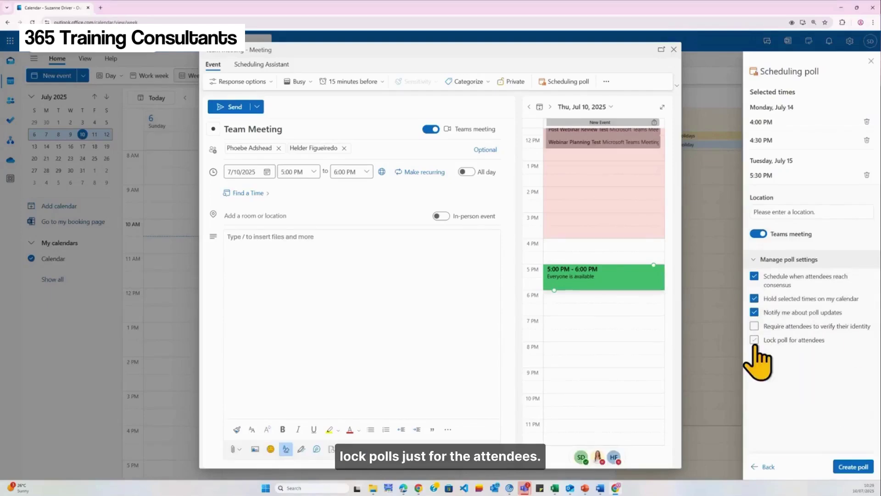
click(854, 466)
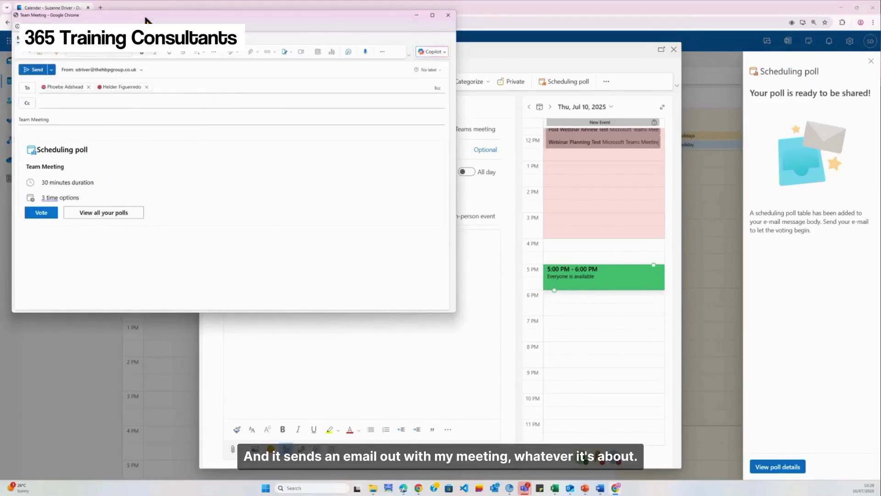
Step: Reposition the poll's e-mail window and place the cursor in the message body above the scheduling poll
drag(151, 18, 503, 121)
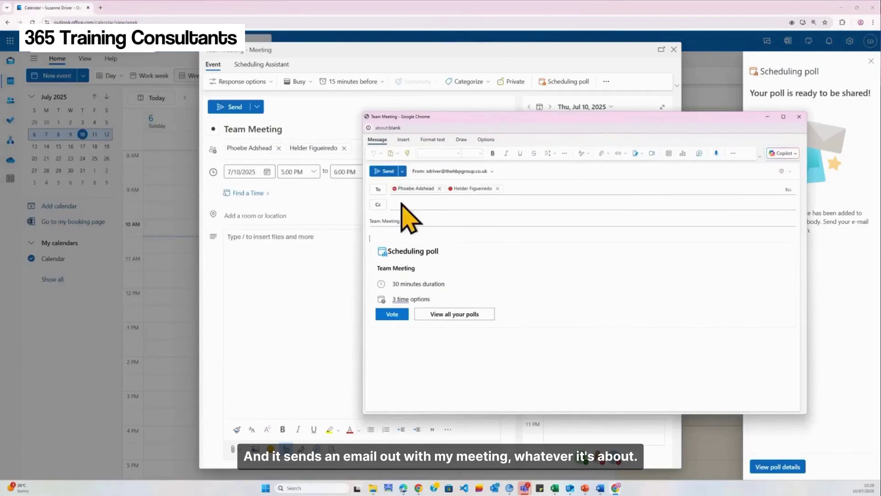
click(425, 232)
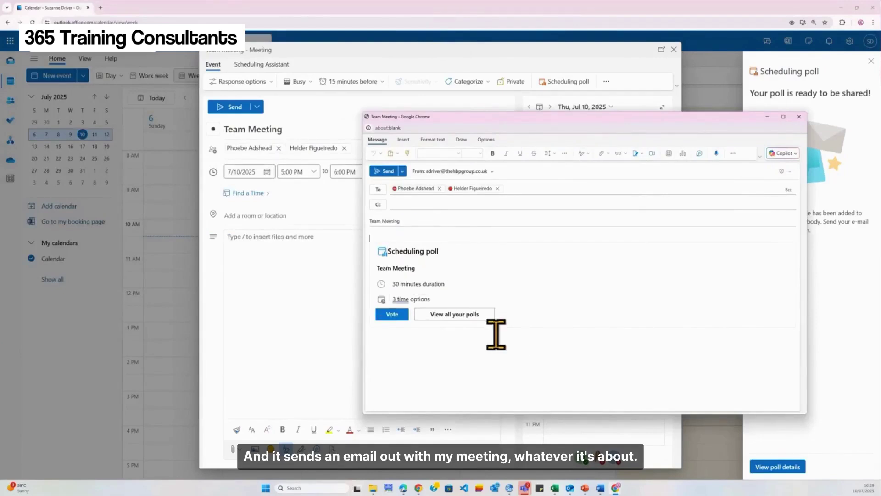